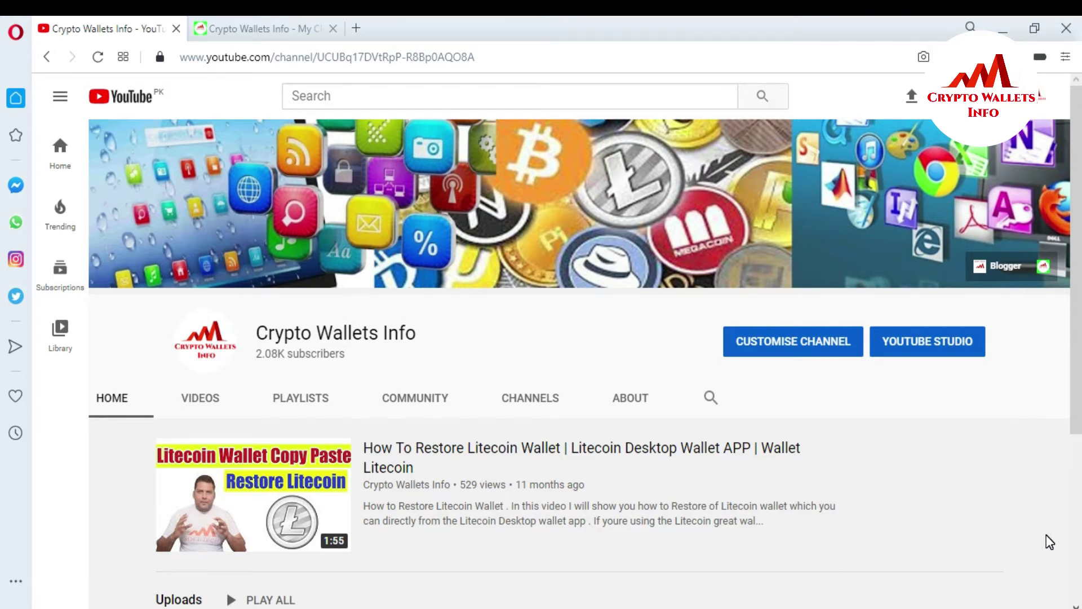
# Step: Switch to the Crypto Wallets Info website tab
pyautogui.click(244, 16)
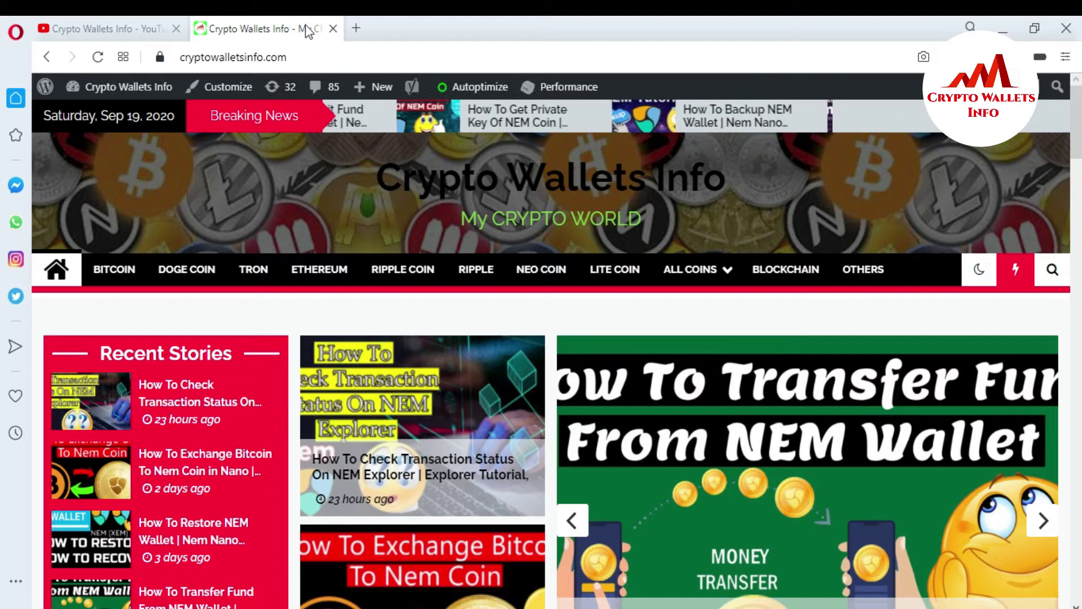
# Step: Load CoinMarketCap in a new tab, decline the KAVA offer, and open VeChain's coin page
pyautogui.click(358, 28)
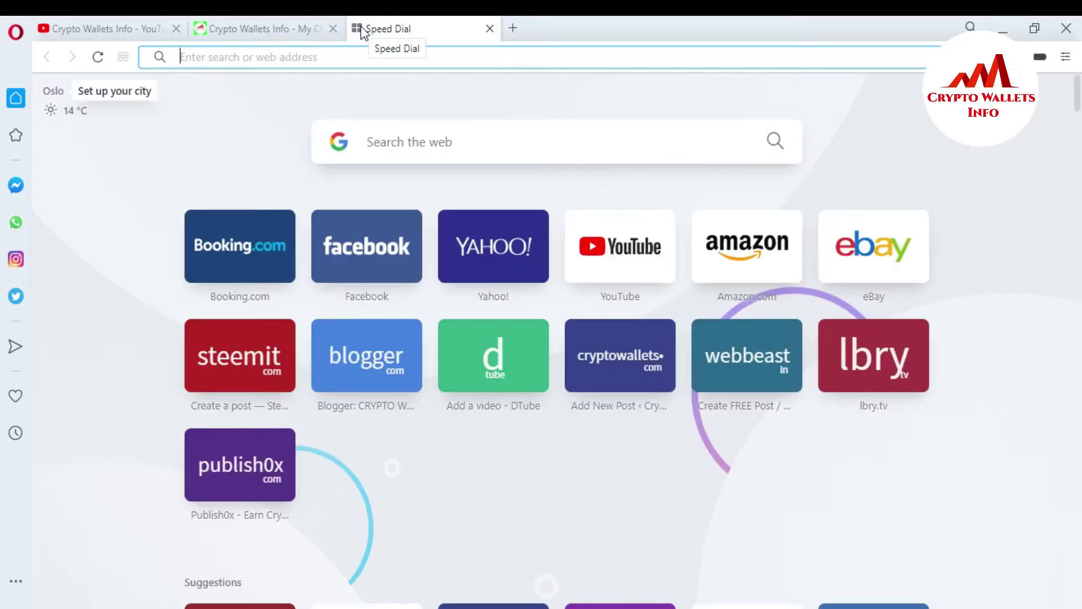
pyautogui.write('coinmarketcap.com')
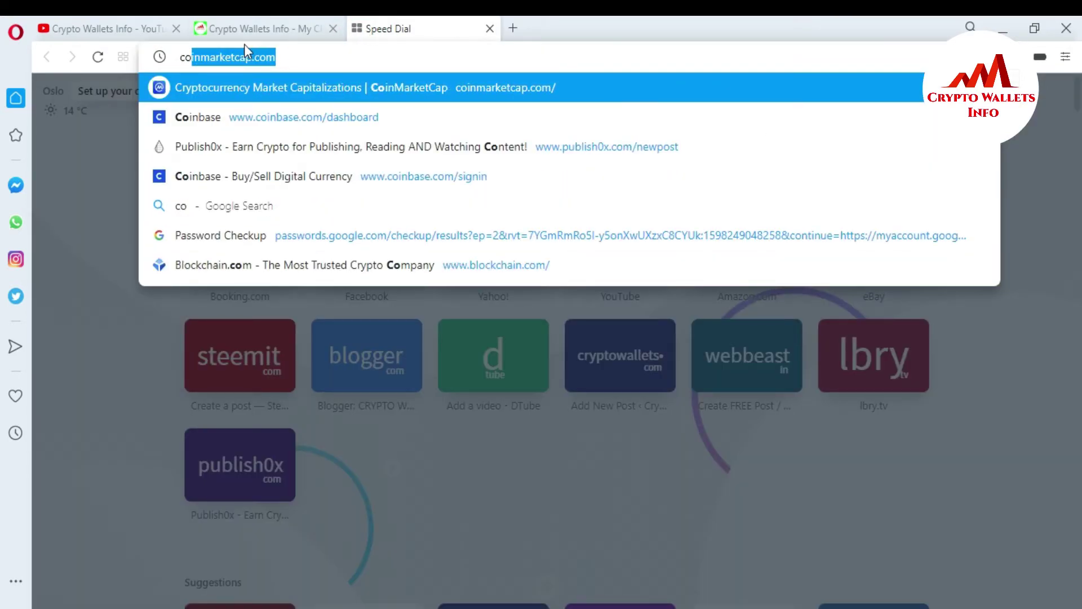
pyautogui.click(239, 80)
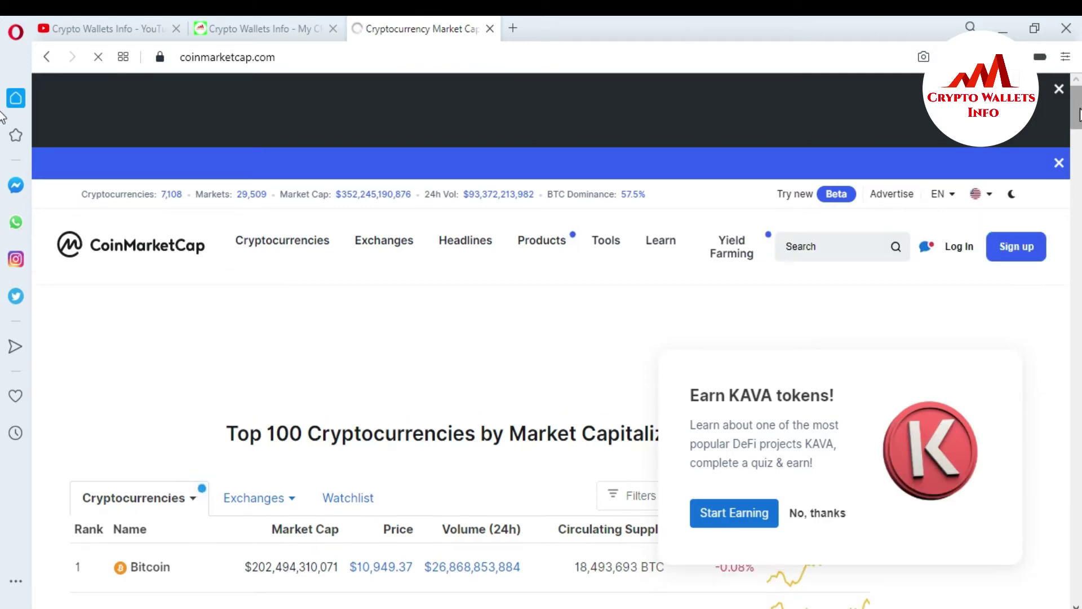
pyautogui.scroll(-4, 4, 127)
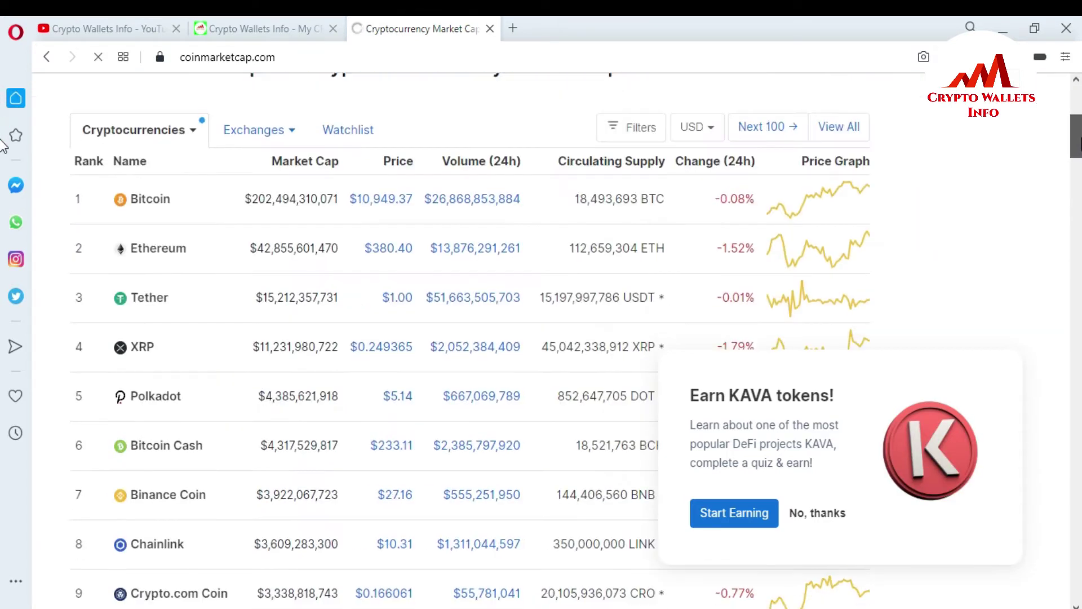
pyautogui.click(812, 512)
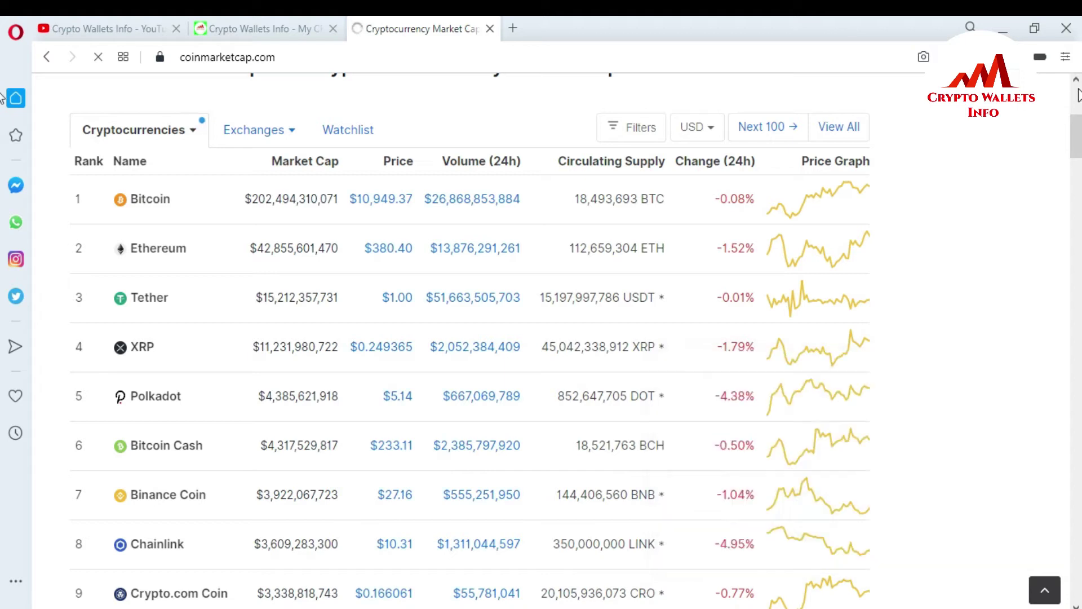
pyautogui.moveTo(1073, 142)
pyautogui.mouseDown()
pyautogui.moveTo(4, 195)
pyautogui.moveTo(4, 224)
pyautogui.mouseUp()
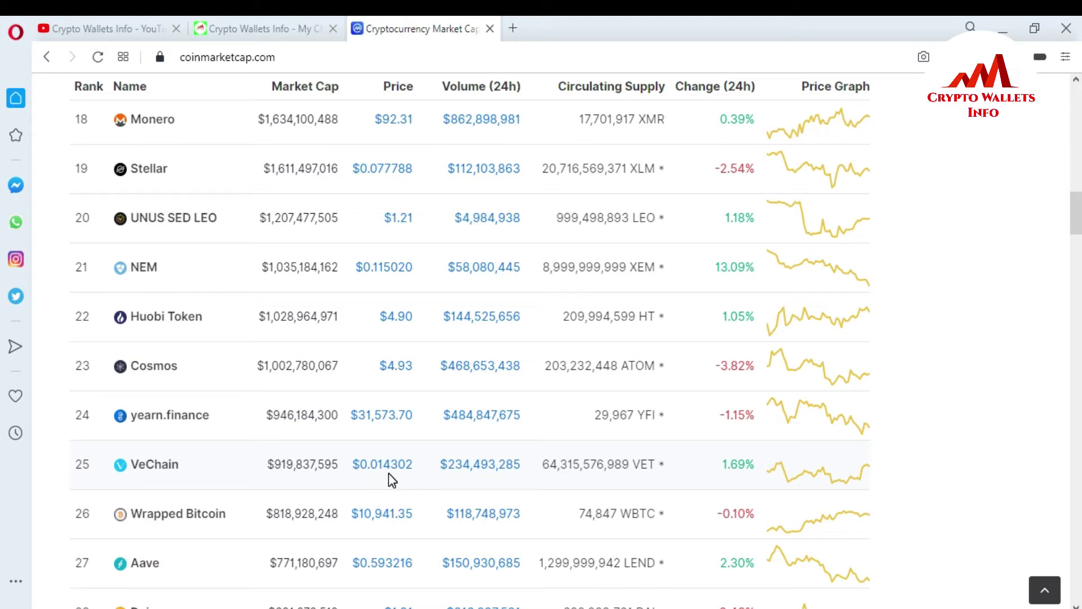
pyautogui.click(151, 470)
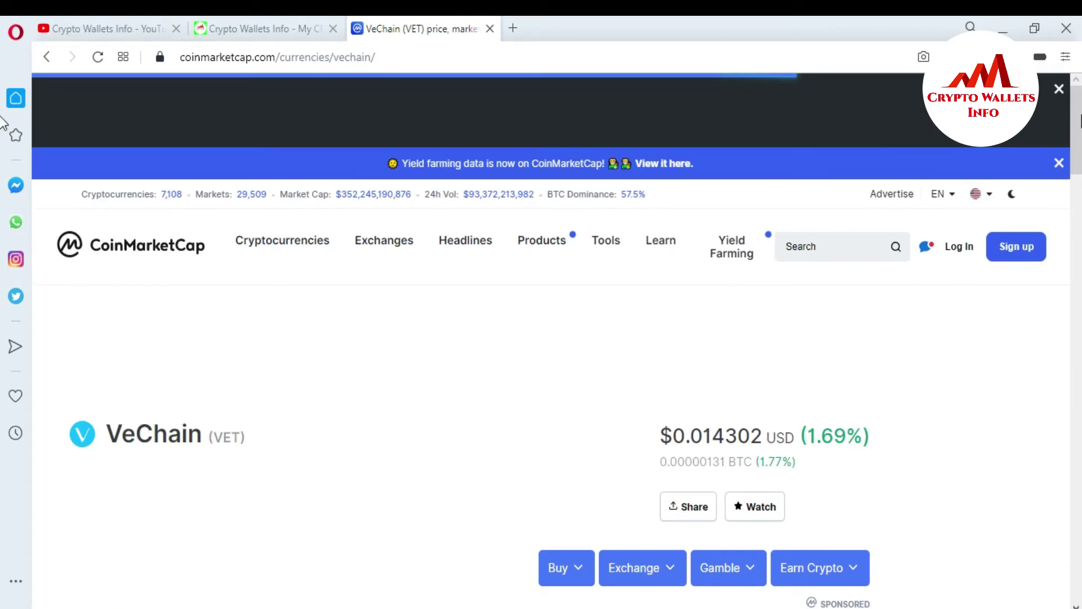
pyautogui.moveTo(1080, 121); pyautogui.dragTo(1080, 167)
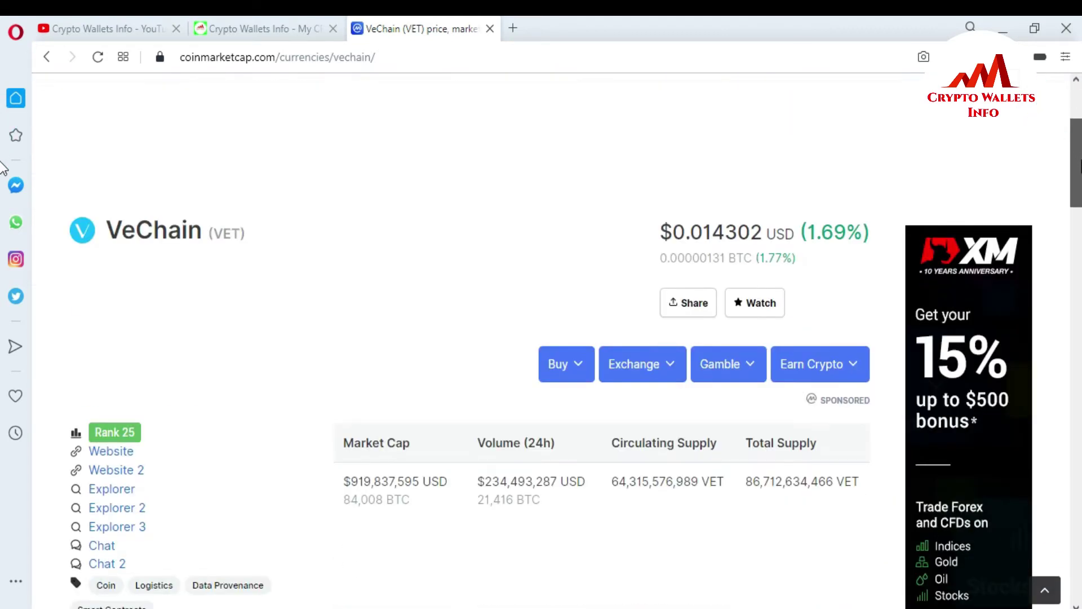
pyautogui.scroll(-2, 474, 208)
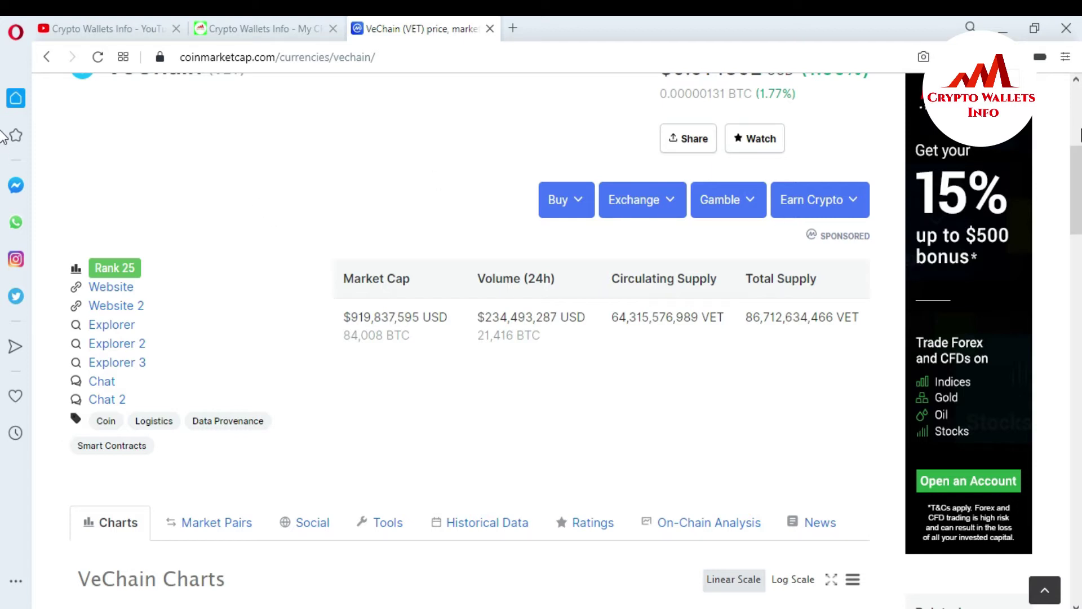
# Step: Scroll through VeChain's price statistics and the About VeChain section
pyautogui.press('Home')
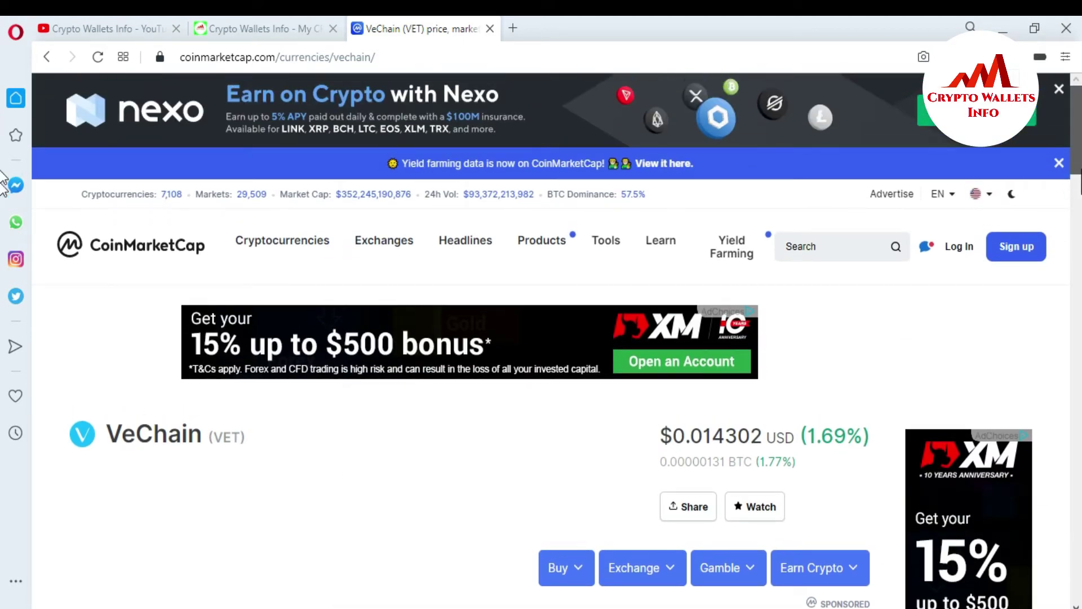
pyautogui.press('pagedown')
pyautogui.press('pagedown')
pyautogui.press('pagedown')
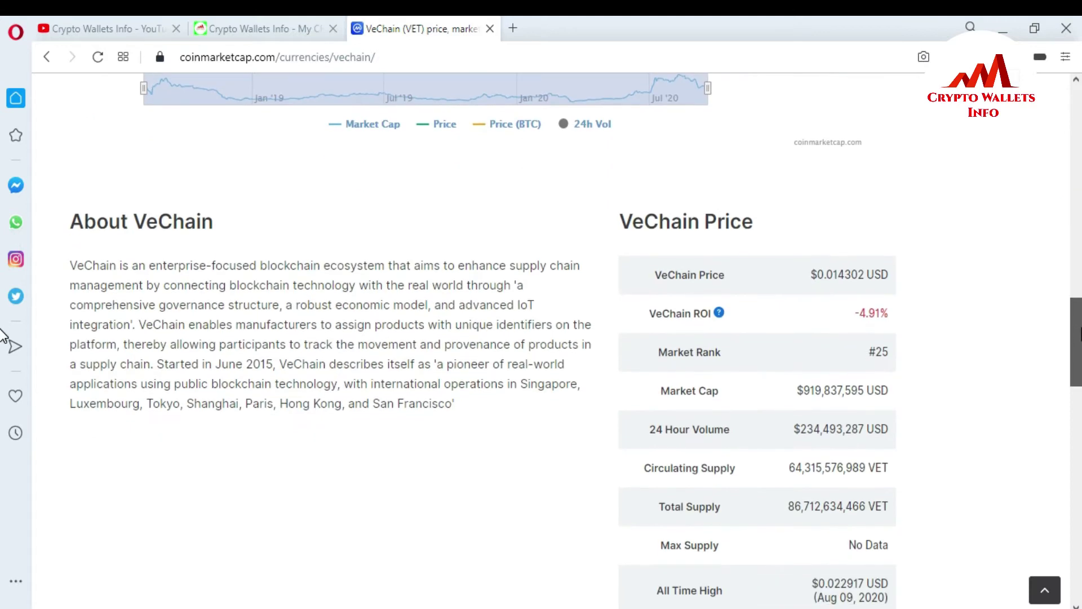
pyautogui.press('Down')
pyautogui.press('Down')
pyautogui.press('Down')
pyautogui.press('Down')
pyautogui.press('Down')
pyautogui.press('Down')
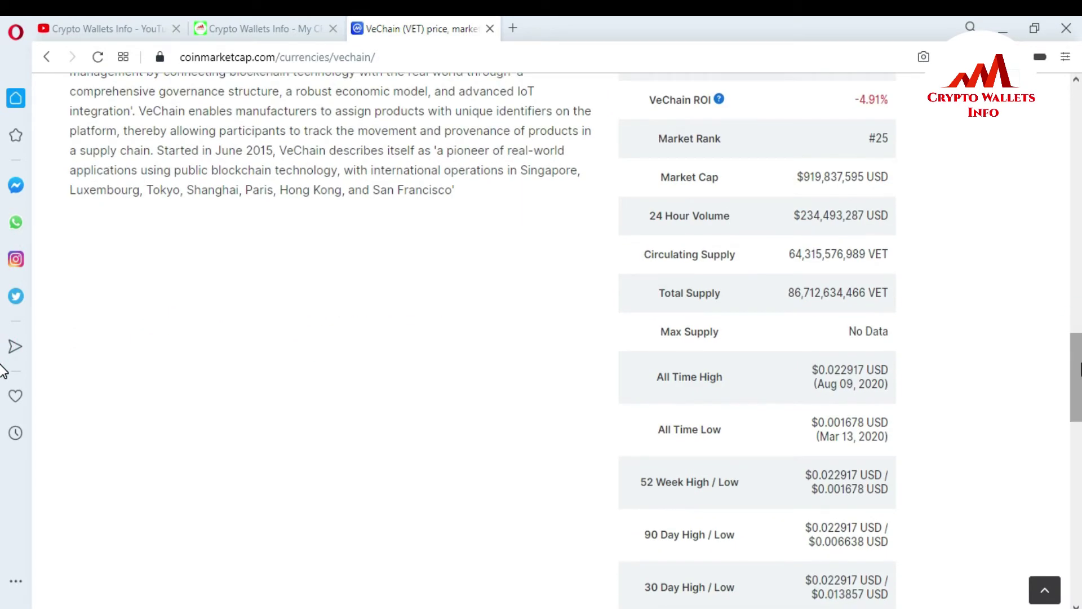
pyautogui.press('Up')
pyautogui.press('Up')
pyautogui.press('Up')
pyautogui.press('Up')
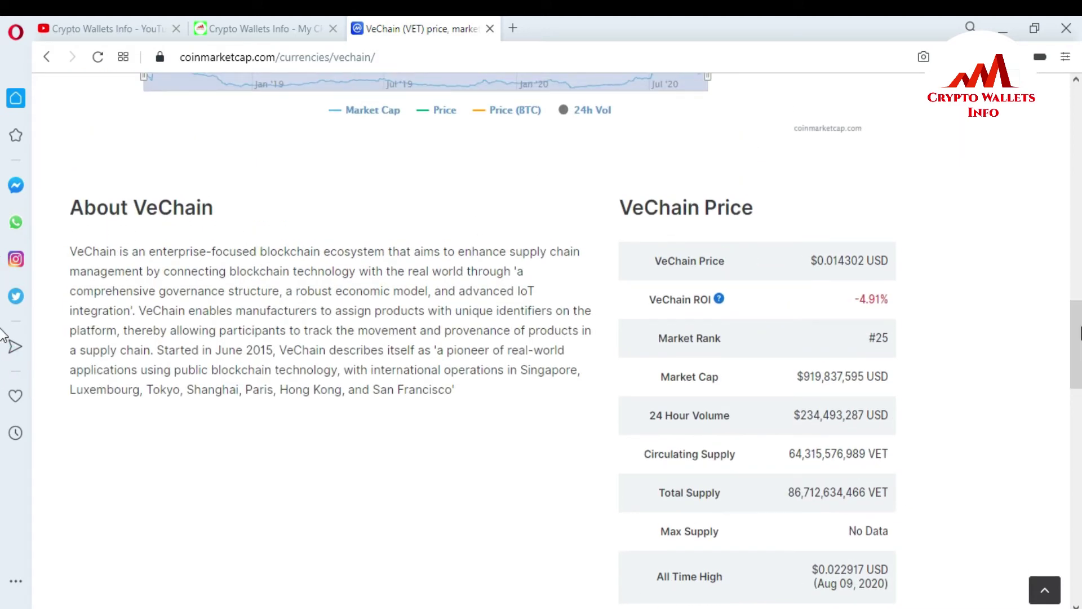
pyautogui.moveTo(1076, 356); pyautogui.dragTo(1078, 200)
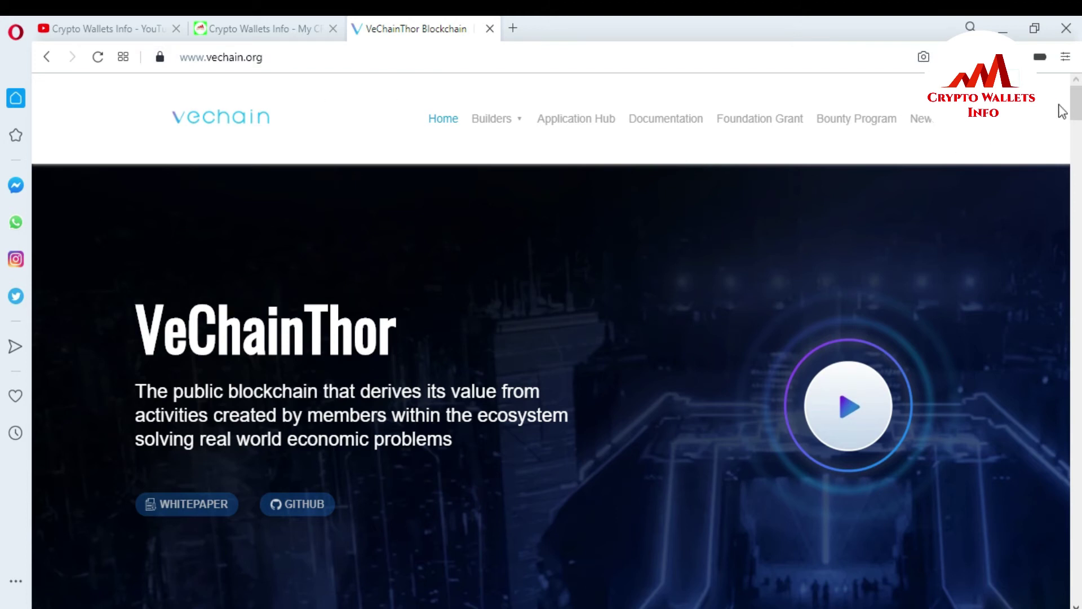
pyautogui.scroll(-3, 4, 119)
pyautogui.scroll(-5, 4, 179)
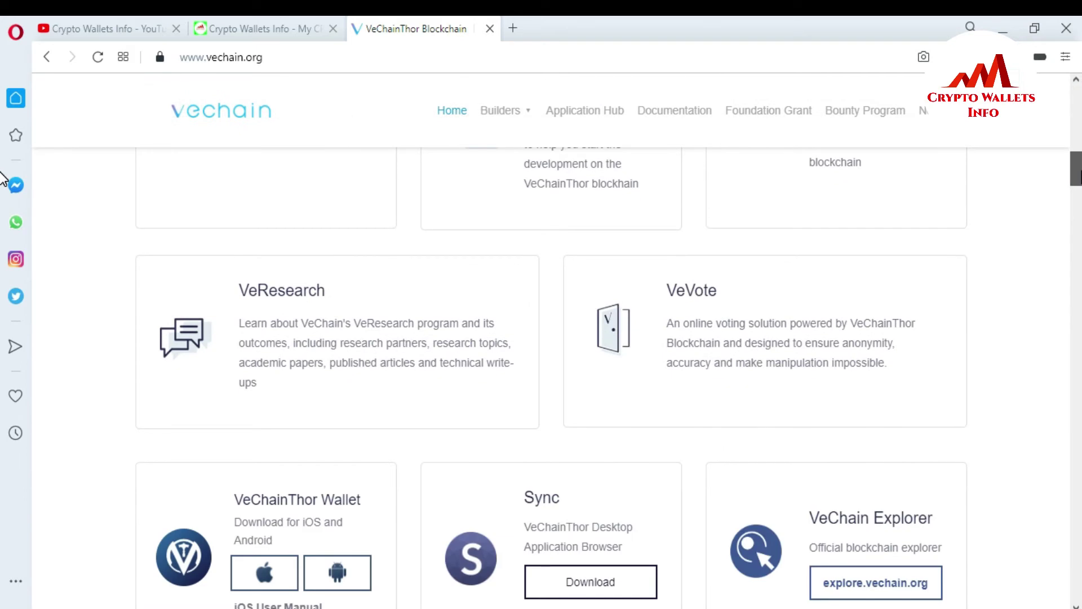
pyautogui.scroll(-1, 3, 182)
pyautogui.scroll(-3, 5, 194)
pyautogui.scroll(-3, 5, 254)
pyautogui.scroll(-3, 2, 264)
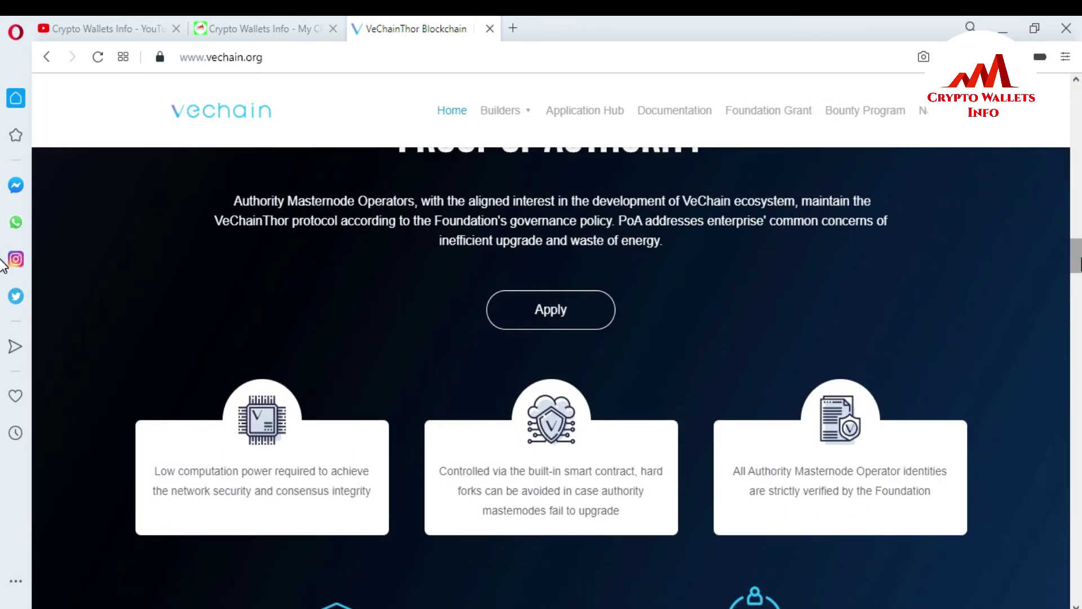
pyautogui.scroll(-5, 4, 350)
pyautogui.scroll(-5, 4, 447)
pyautogui.scroll(-3, 3, 476)
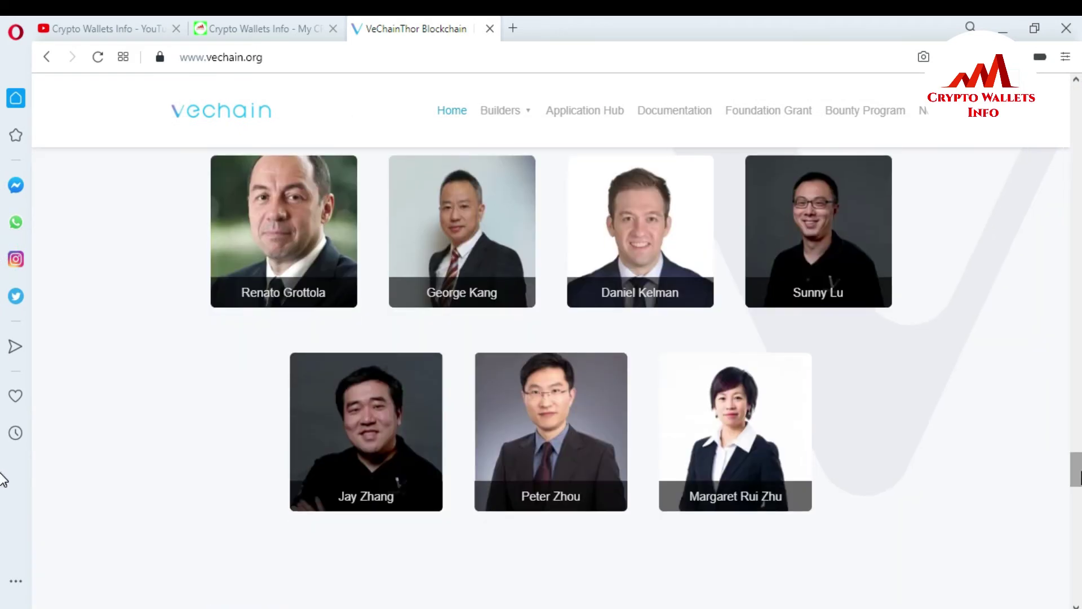
pyautogui.scroll(5, 4, 461)
pyautogui.scroll(2, 5, 398)
pyautogui.scroll(5, 6, 347)
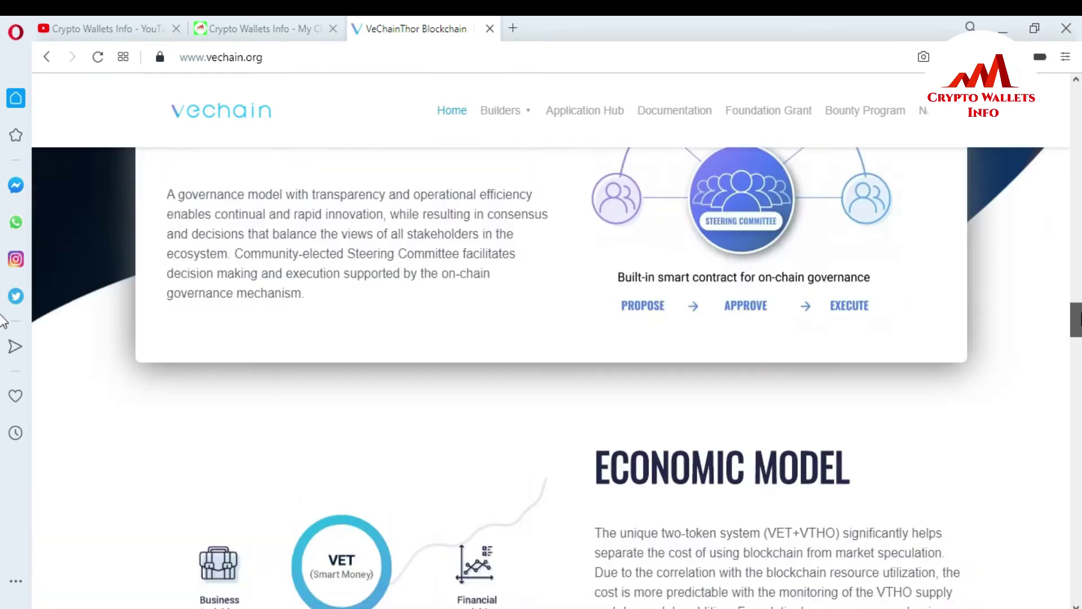
pyautogui.scroll(1, 5, 318)
pyautogui.scroll(5, 4, 313)
pyautogui.scroll(4, 4, 279)
pyautogui.scroll(4, 3, 245)
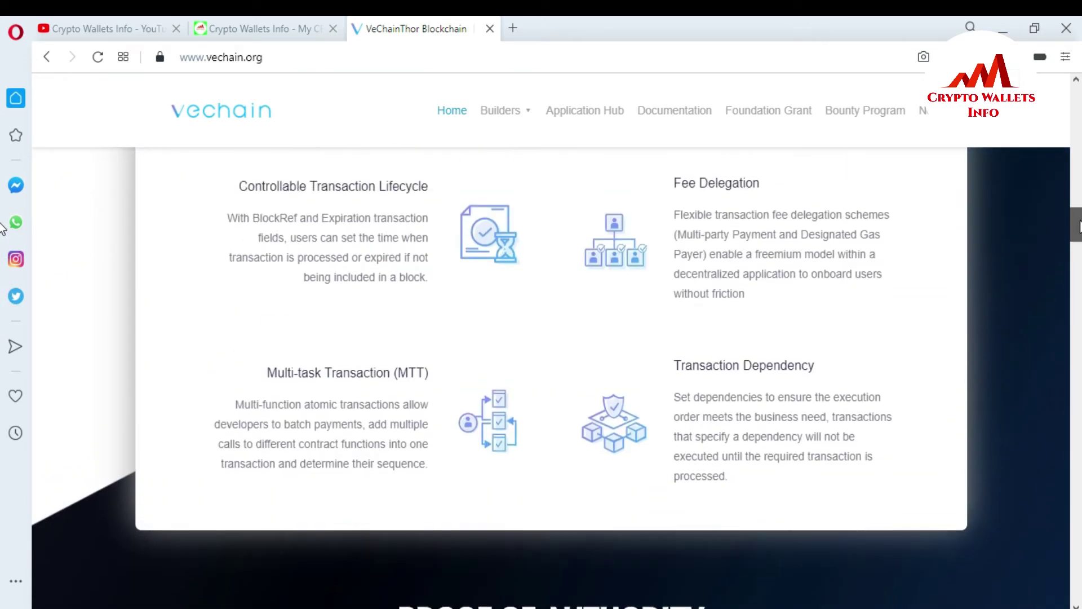
pyautogui.scroll(3, 2, 227)
pyautogui.scroll(3, 3, 216)
pyautogui.scroll(2, 3, 203)
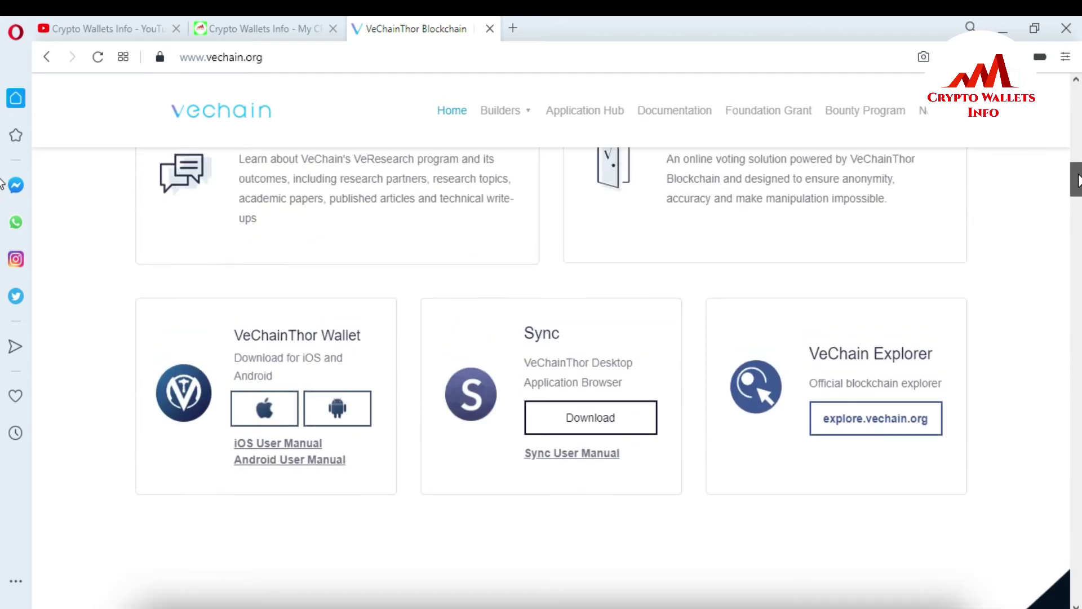
pyautogui.scroll(2, 2, 191)
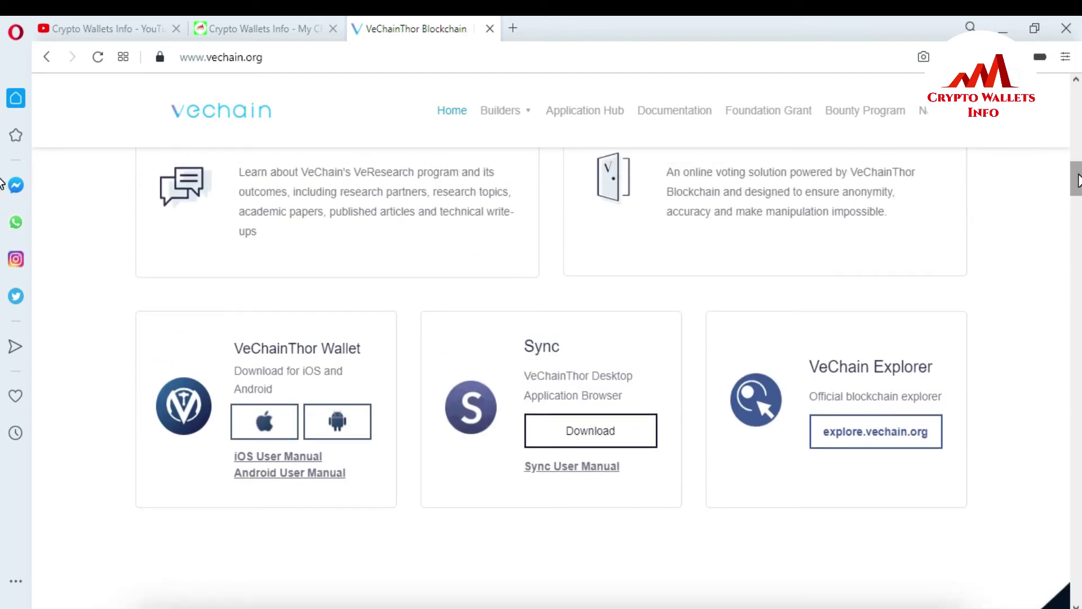
pyautogui.scroll(2, 2, 180)
pyautogui.scroll(1, 3, 178)
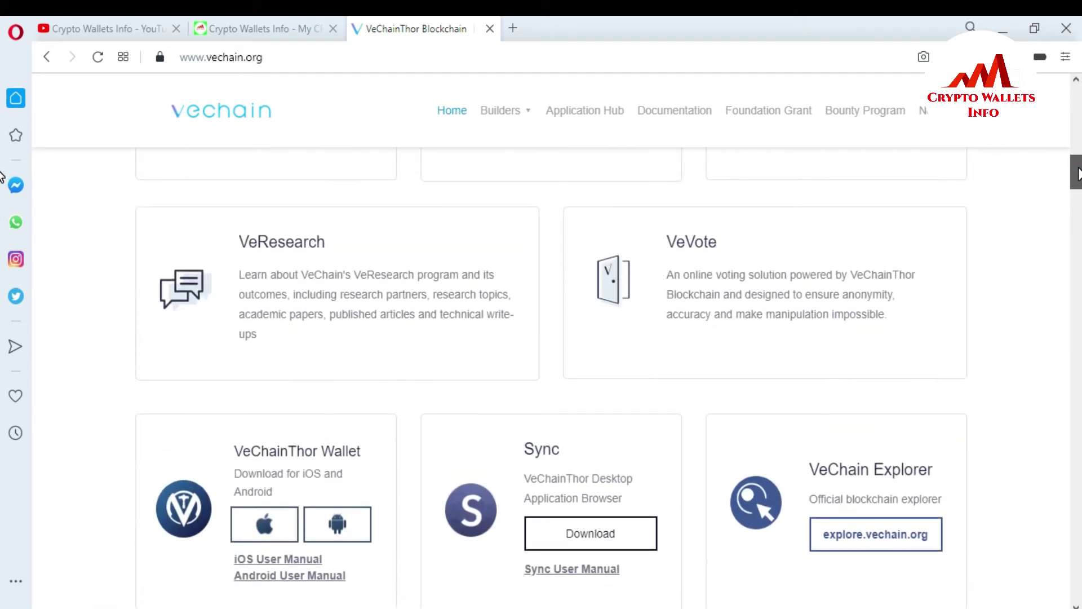
pyautogui.scroll(-1, 3, 179)
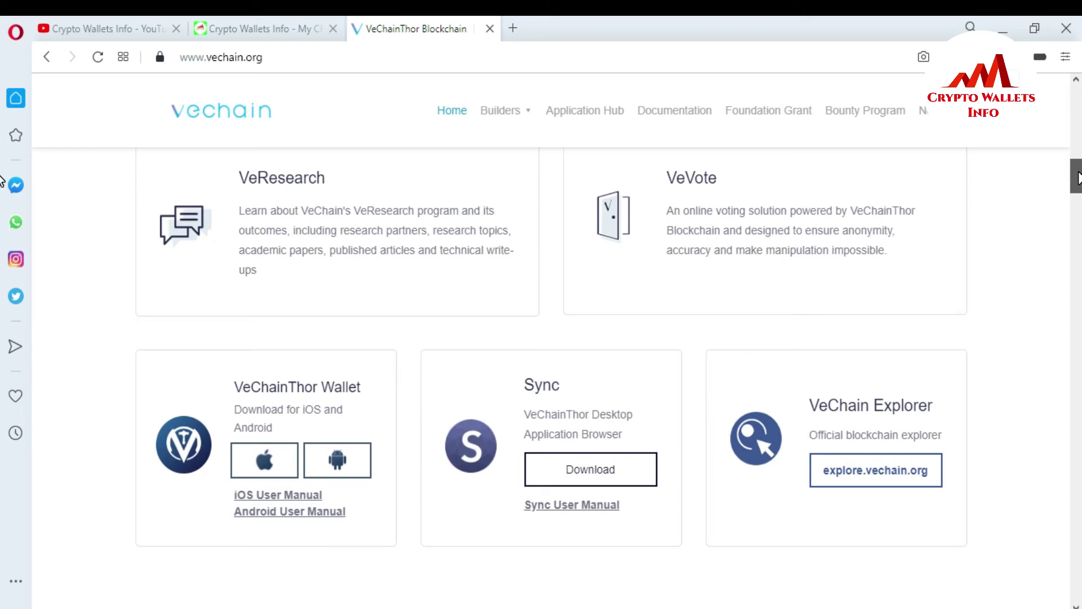
pyautogui.scroll(1, 2, 180)
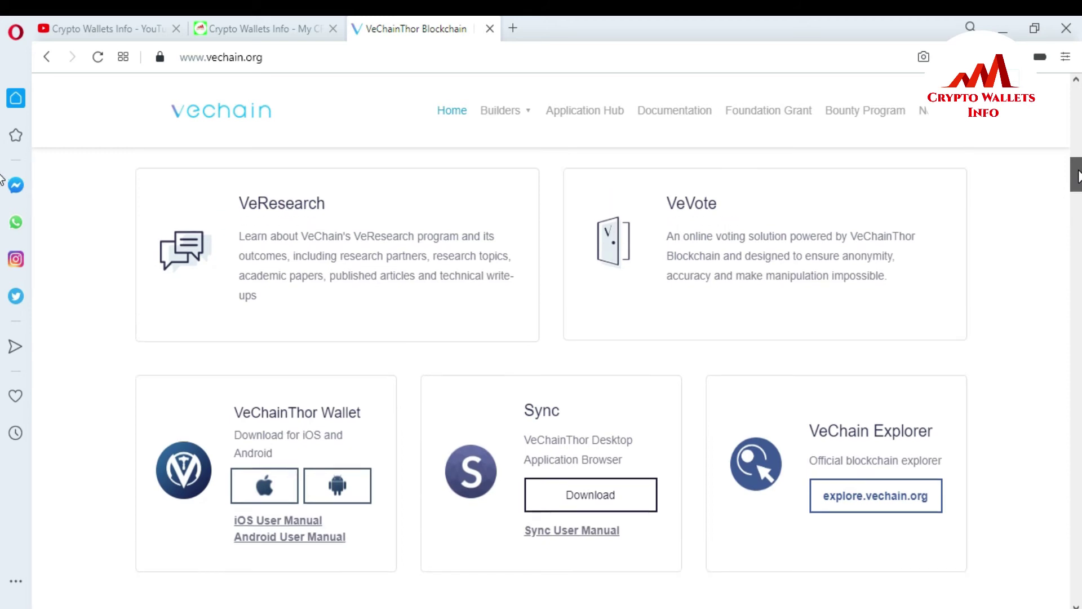
pyautogui.scroll(-3, 3, 180)
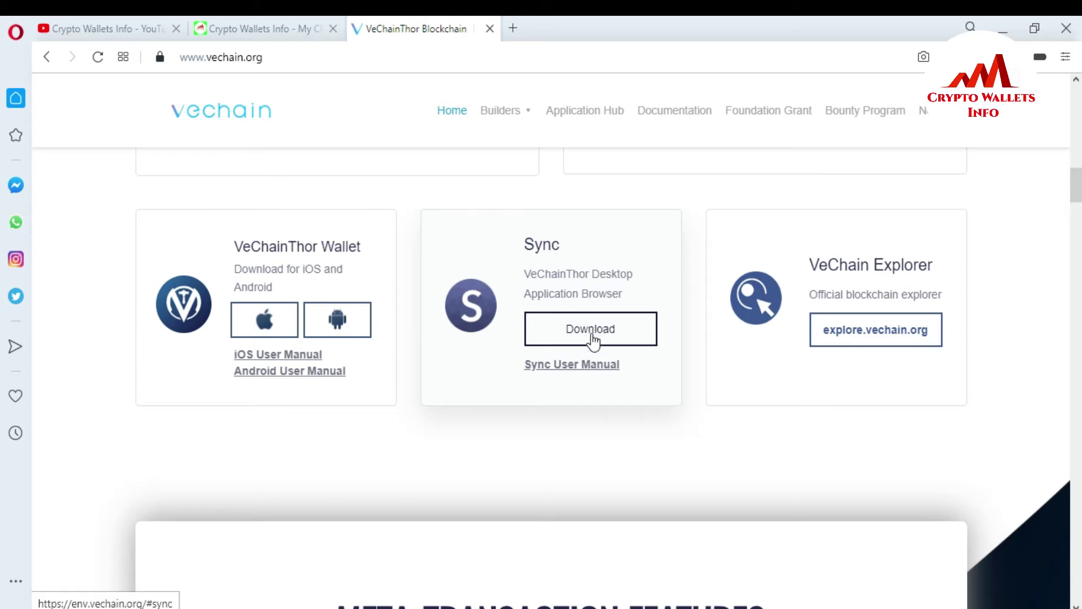
# Step: Open the Sync wallet download page from its Download card
pyautogui.click(591, 332)
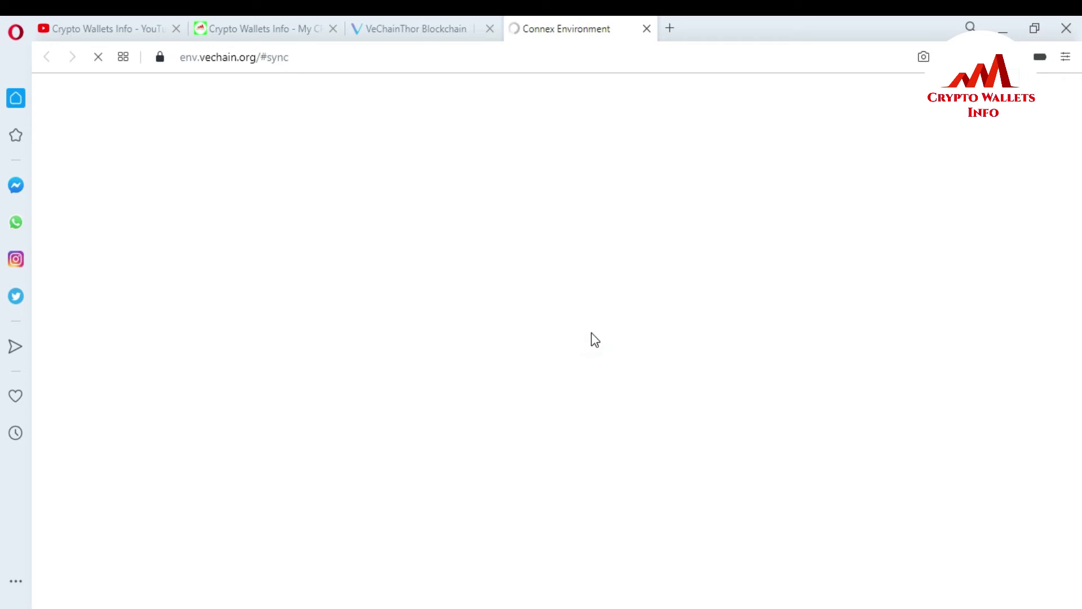
pyautogui.scroll(-1, 739, 281)
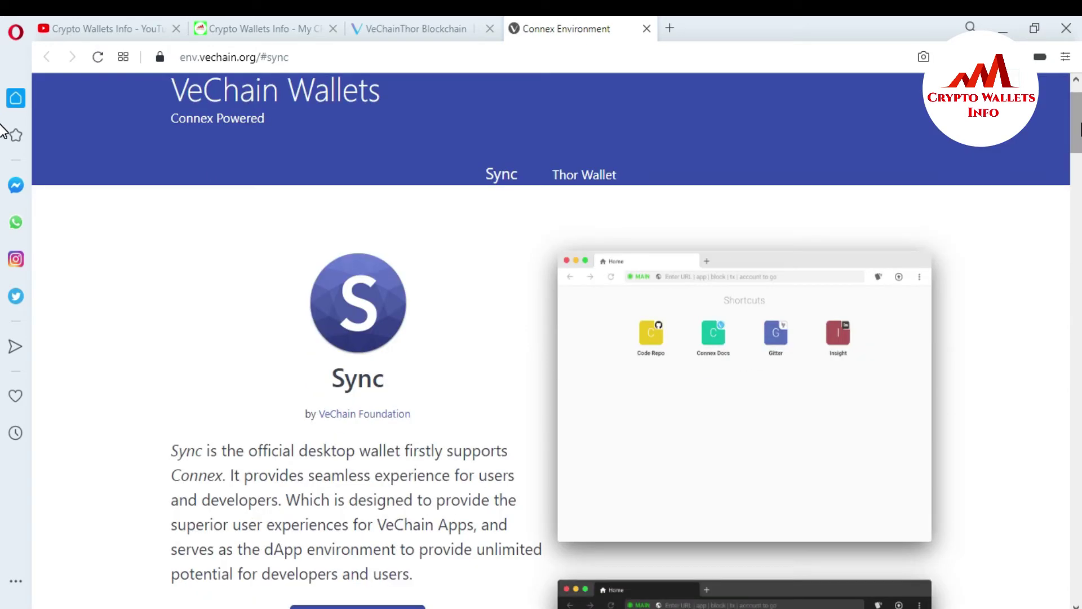
pyautogui.scroll(-3, 3, 132)
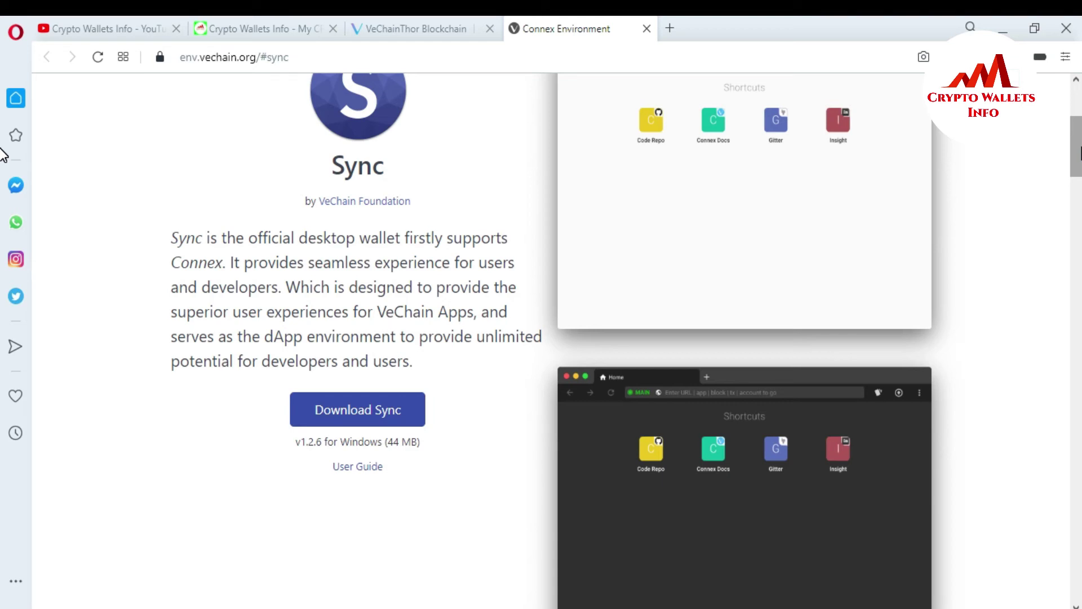
pyautogui.scroll(-8, 3, 154)
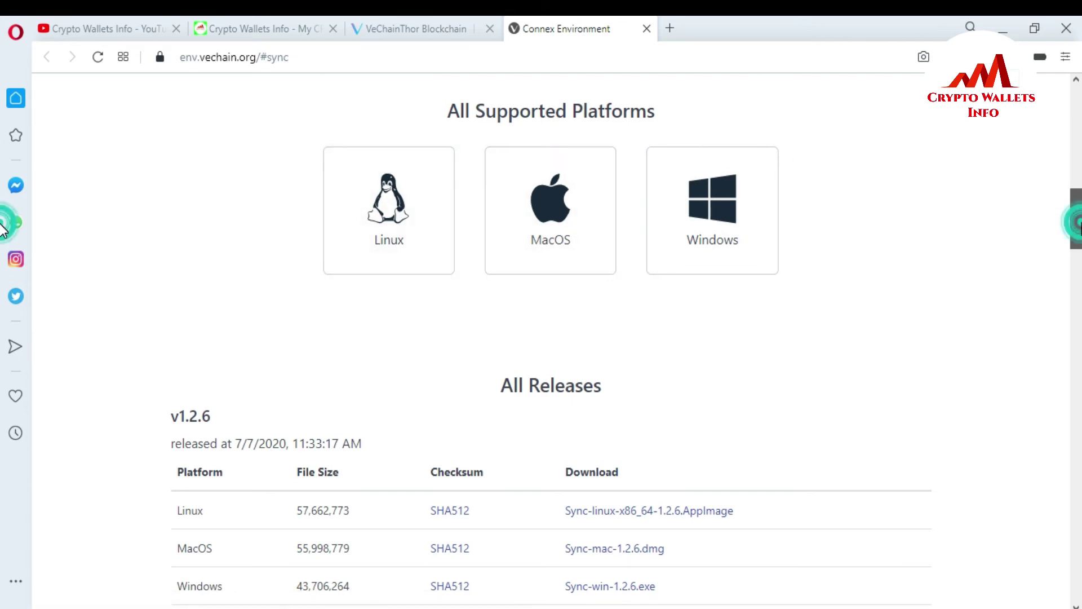
pyautogui.scroll(1, 2, 225)
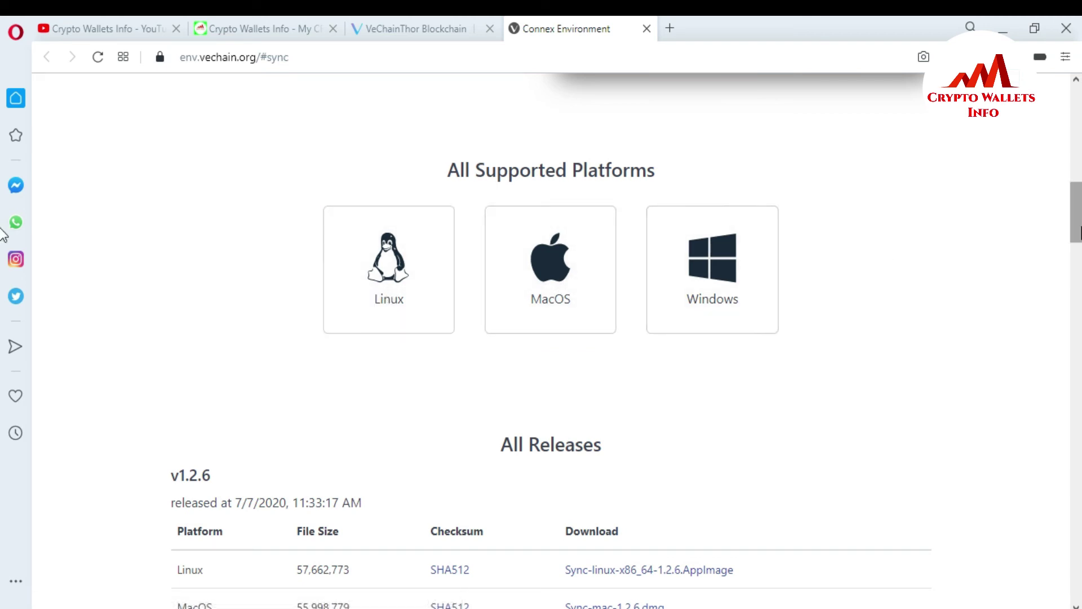
pyautogui.scroll(-2, 5, 254)
pyautogui.scroll(-2, 4, 255)
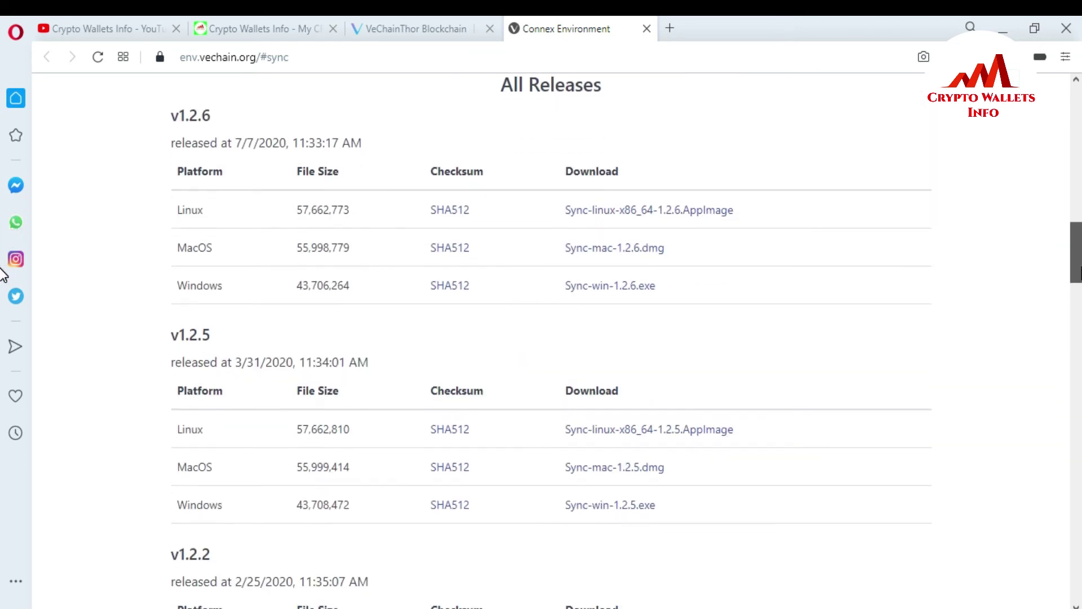
pyautogui.scroll(2, 4, 271)
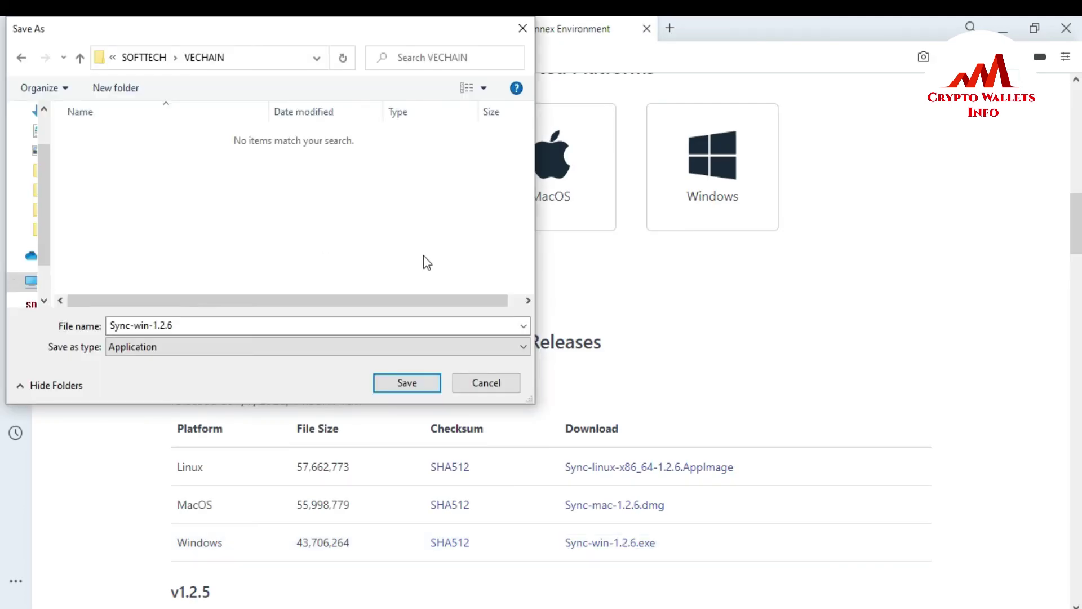
# Step: Save Sync-win-1.2.6.exe to the VECHAIN folder and dismiss the download-complete notice
pyautogui.click(400, 384)
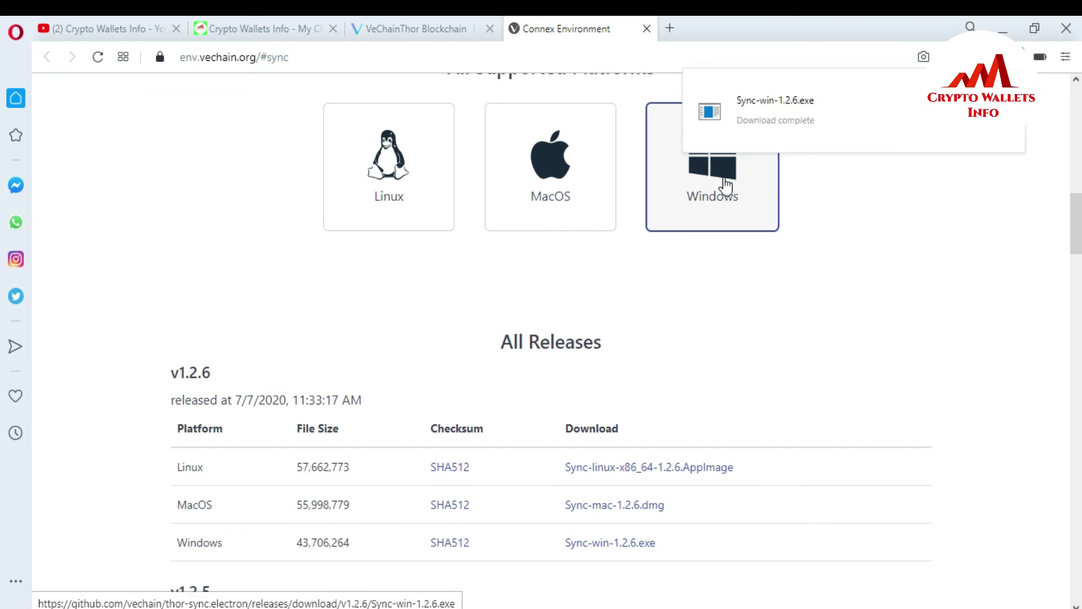
pyautogui.click(781, 112)
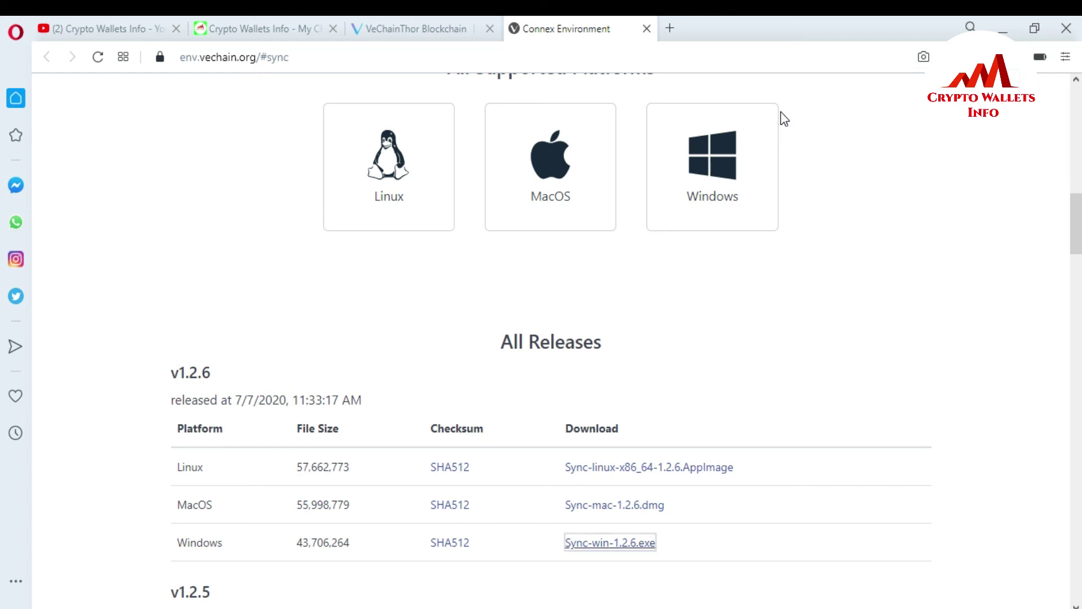
# Step: View the Sync Home screen, then return via the YouTube tab to Crypto Wallets Info
pyautogui.click(780, 112)
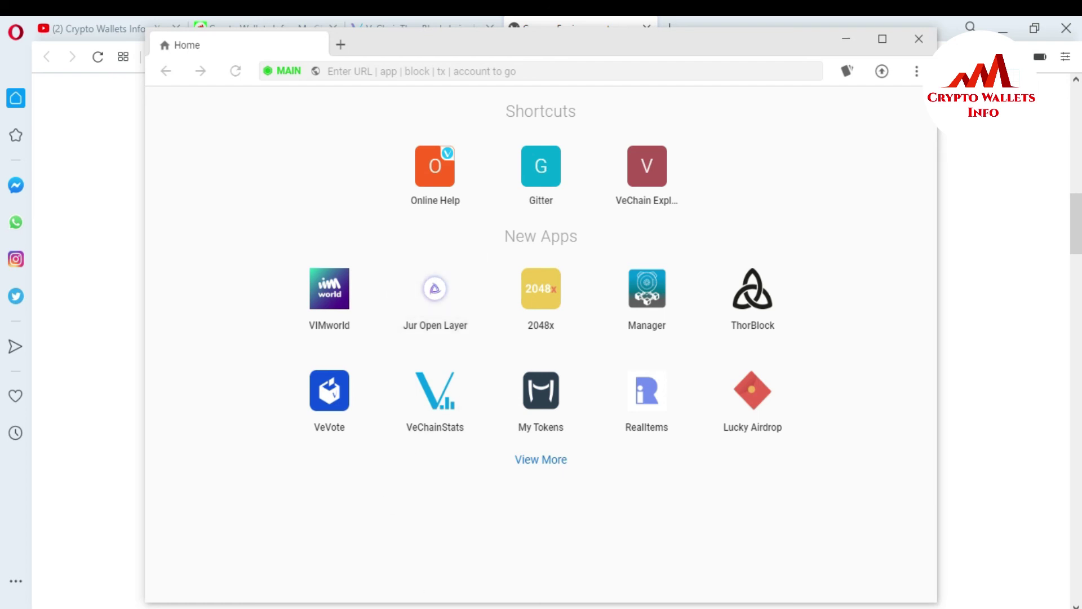
pyautogui.click(103, 27)
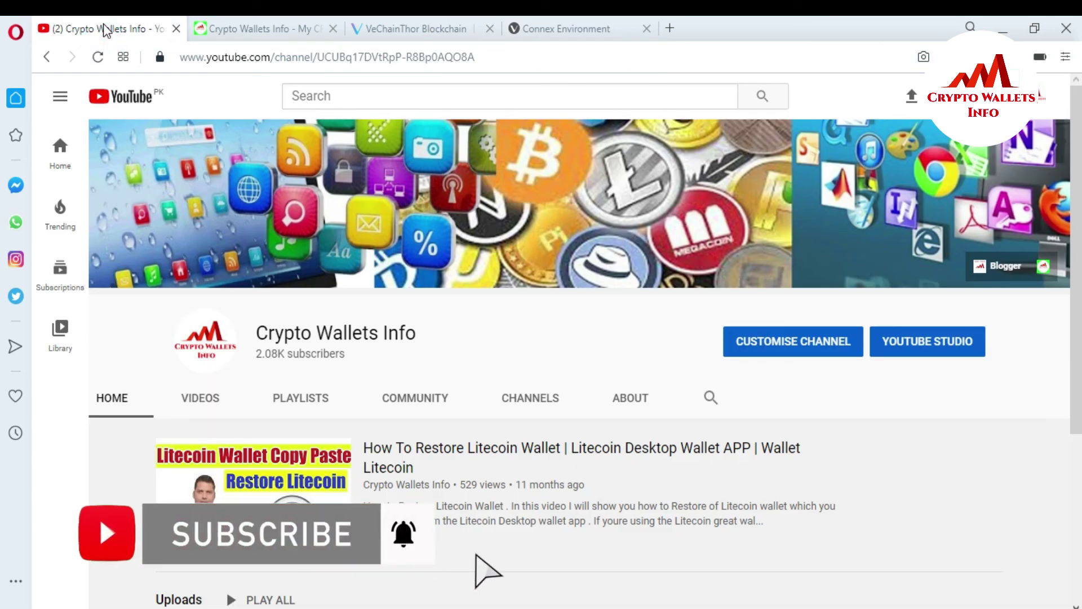
pyautogui.click(277, 16)
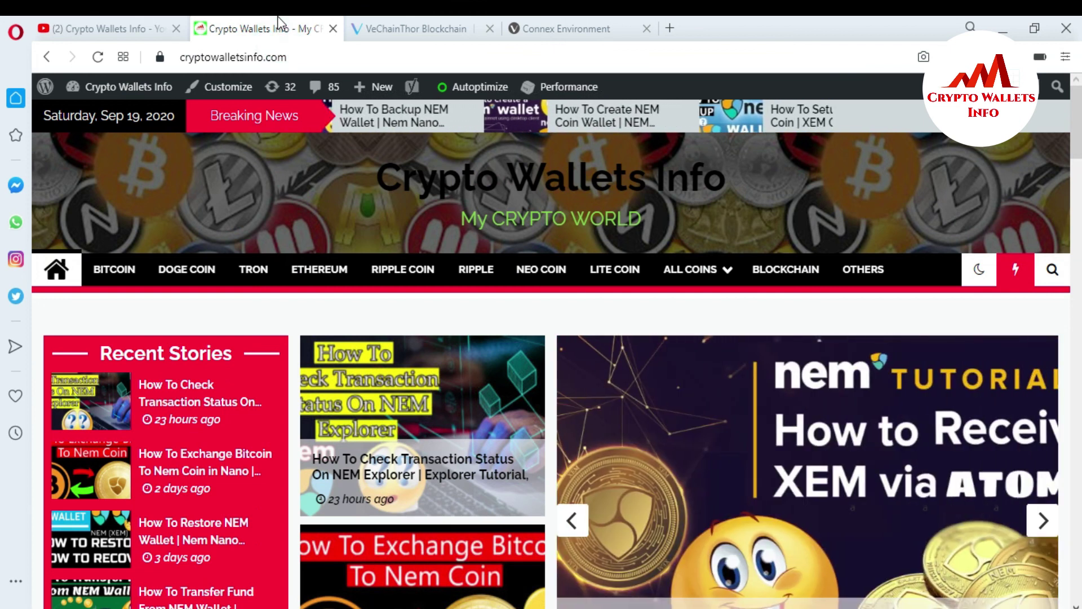